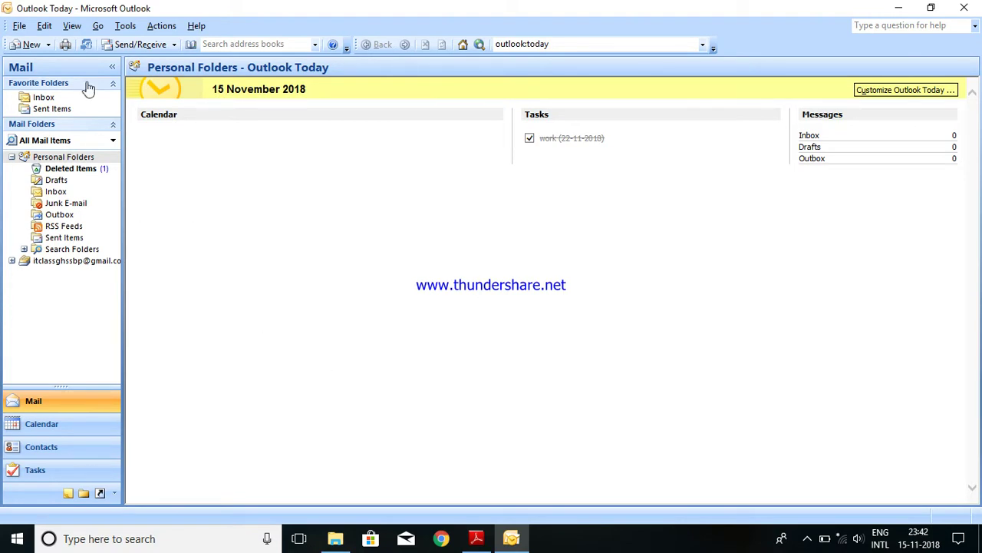
Open the Journal Options from the Outlook preferences and highlight Meeting cancellation among the automatically recorded items
click(128, 28)
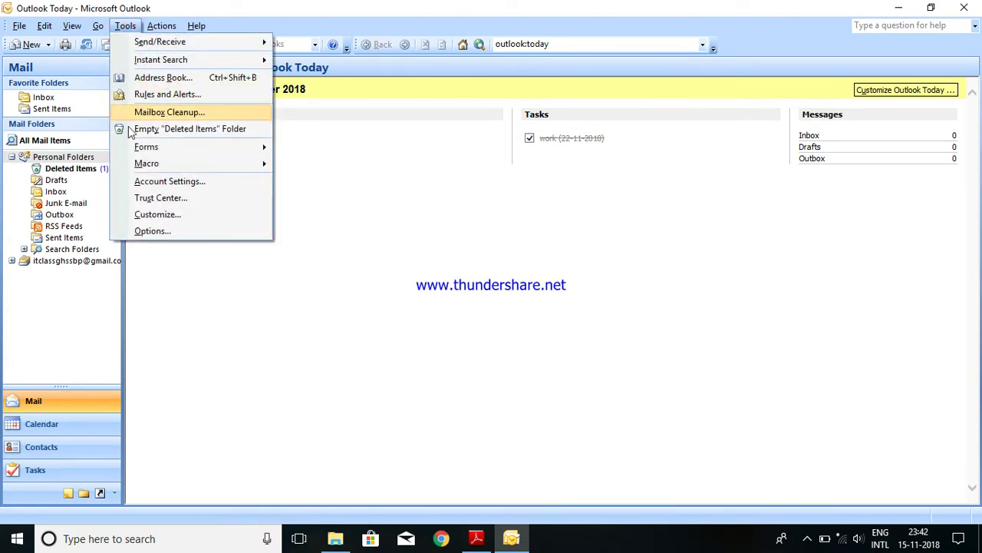
click(153, 231)
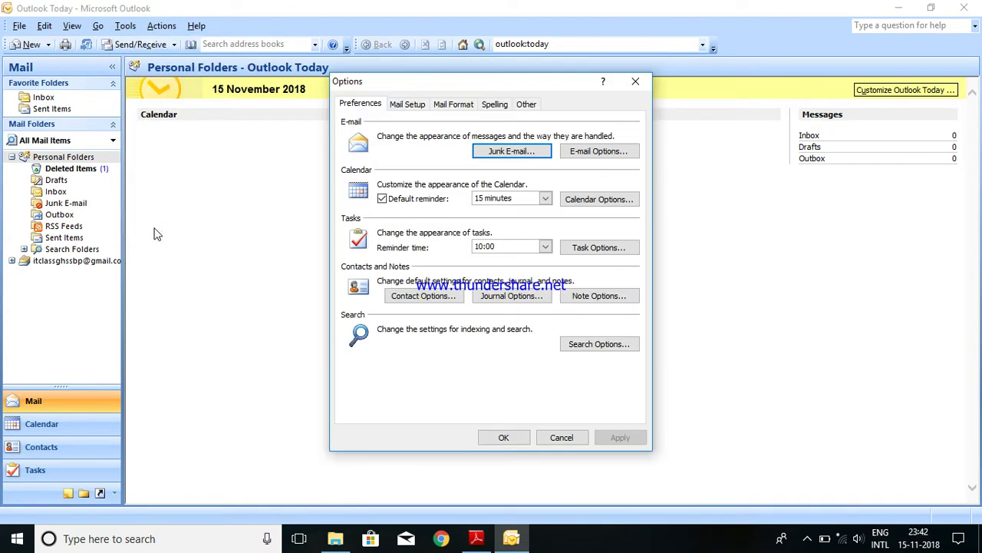
click(515, 304)
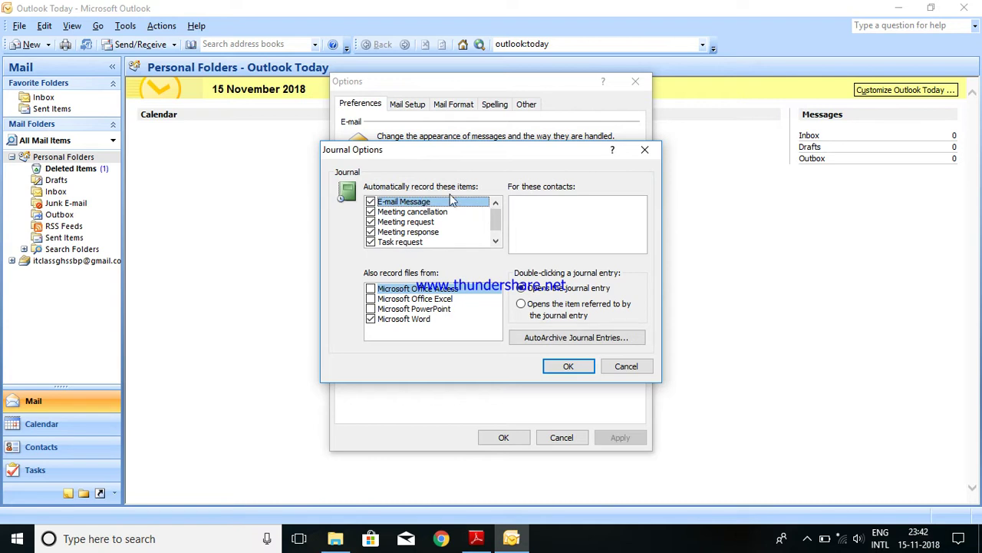
click(374, 213)
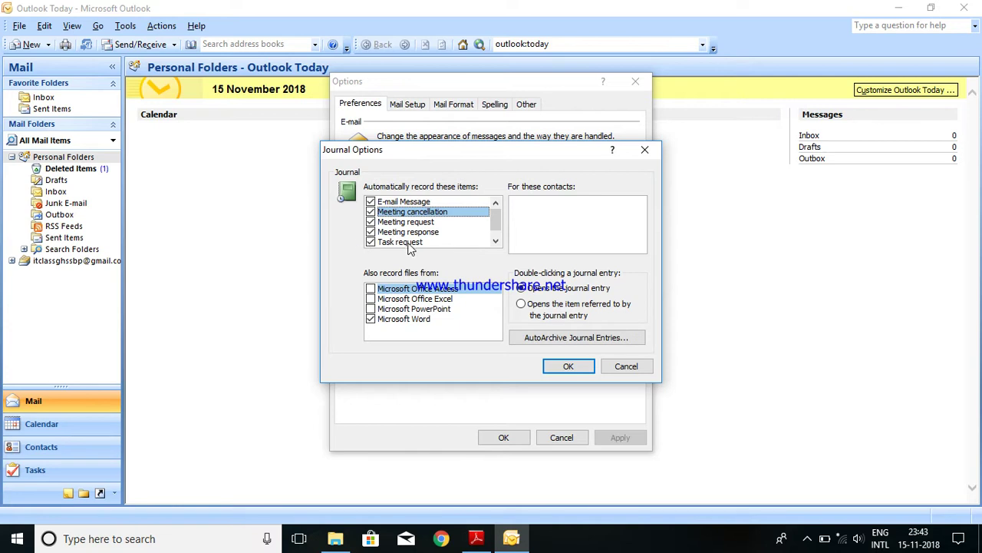
Toggle Word recording off and on, and try adding PowerPoint, Excel and Access to the journal's recorded files before clearing these three
click(372, 319)
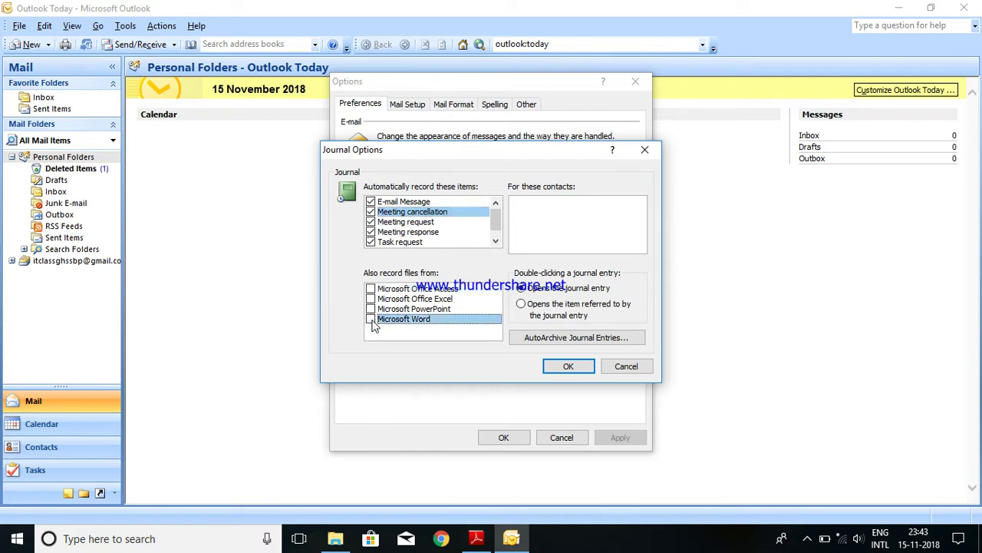
click(372, 319)
click(372, 310)
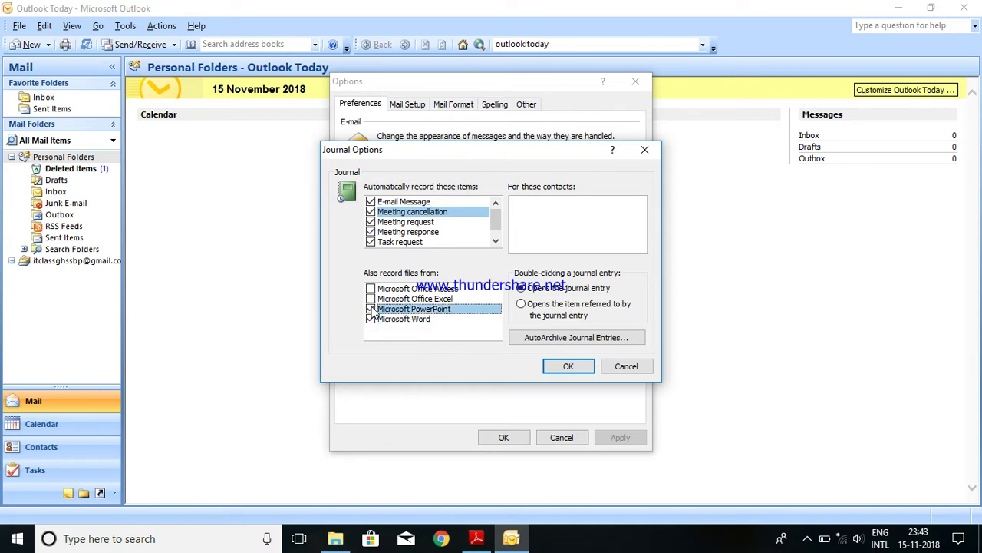
click(371, 300)
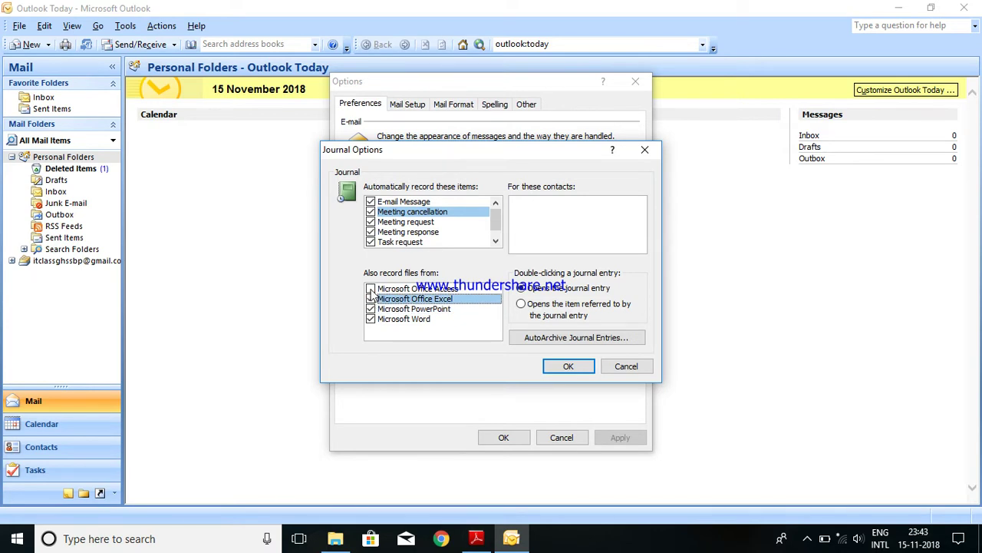
click(371, 289)
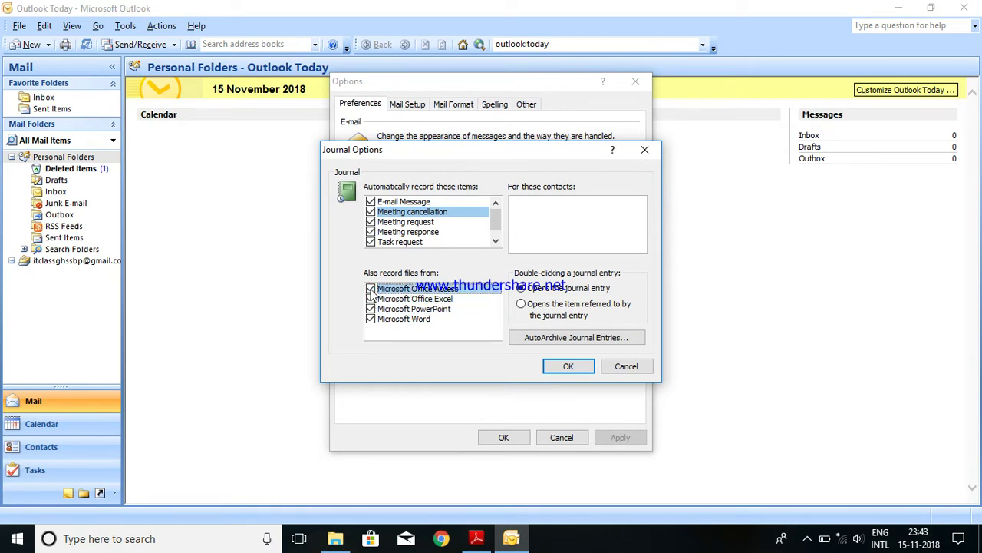
click(371, 309)
click(371, 299)
click(370, 300)
click(371, 289)
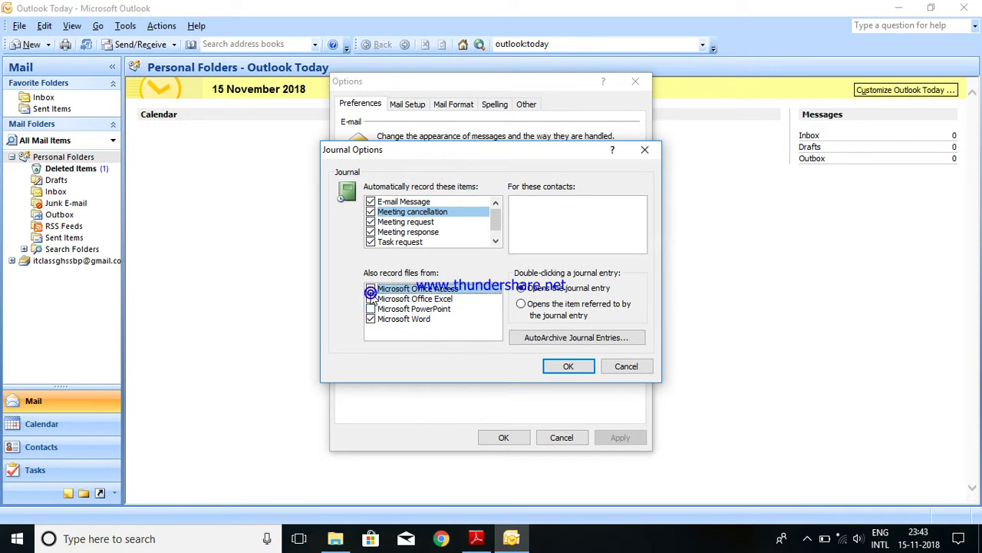
Keep Microsoft Word as the only program whose files are recorded, and accept the journal and general options
click(397, 338)
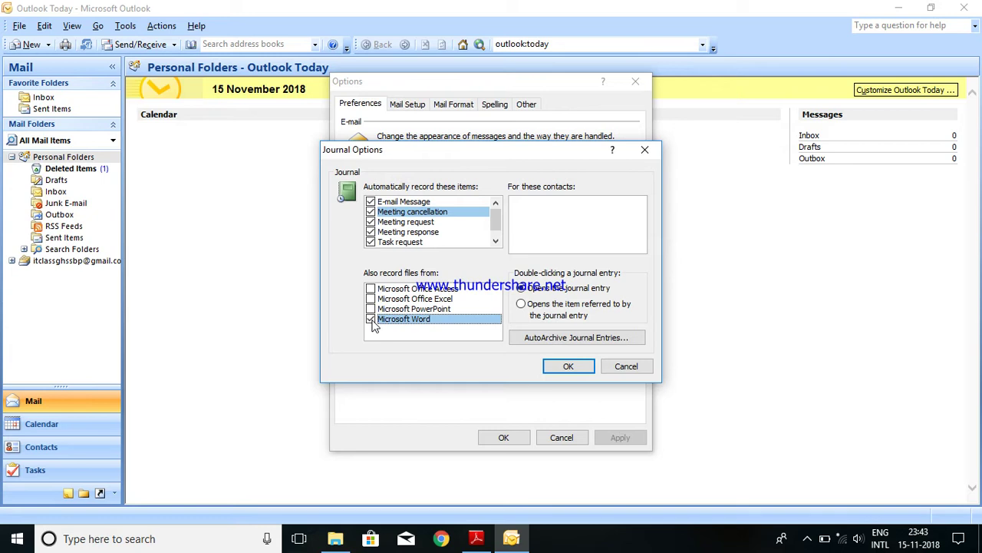
click(560, 370)
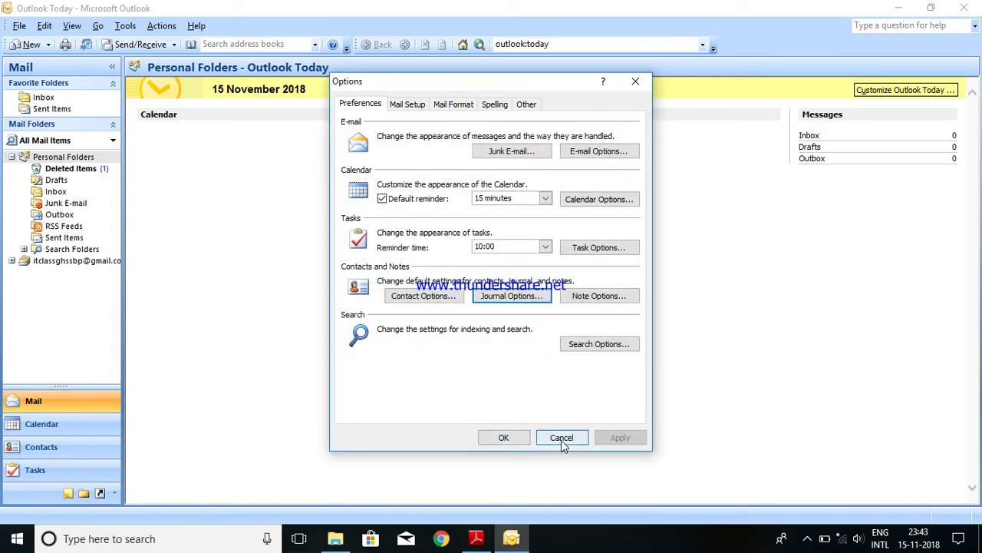
click(503, 439)
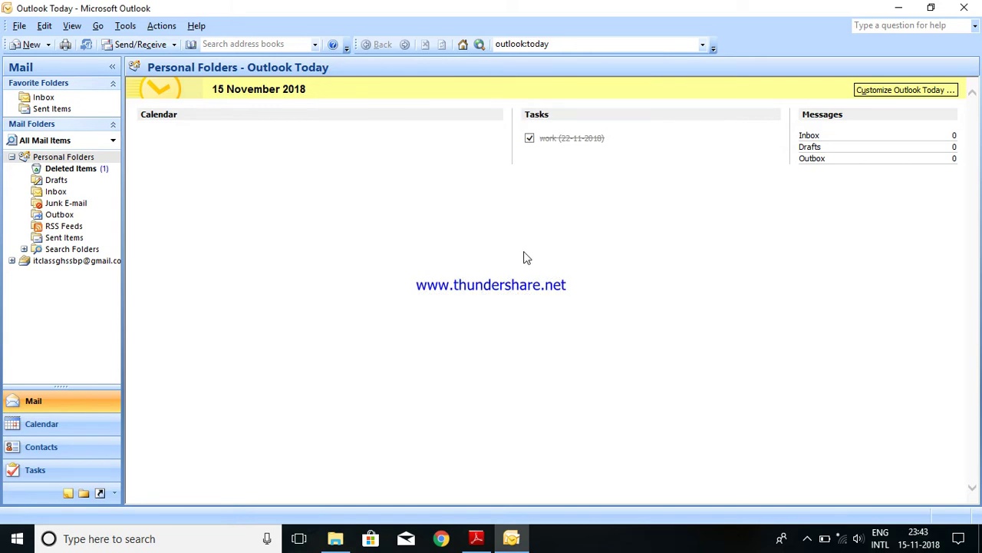
Minimize Outlook, start Microsoft Office Word and enter a person's name as the text of the blank document
click(900, 9)
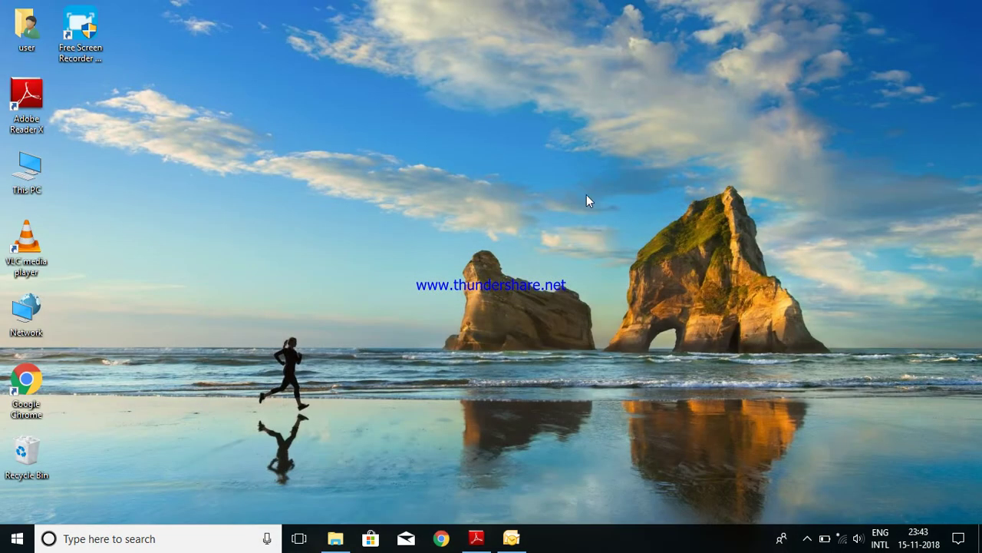
click(17, 538)
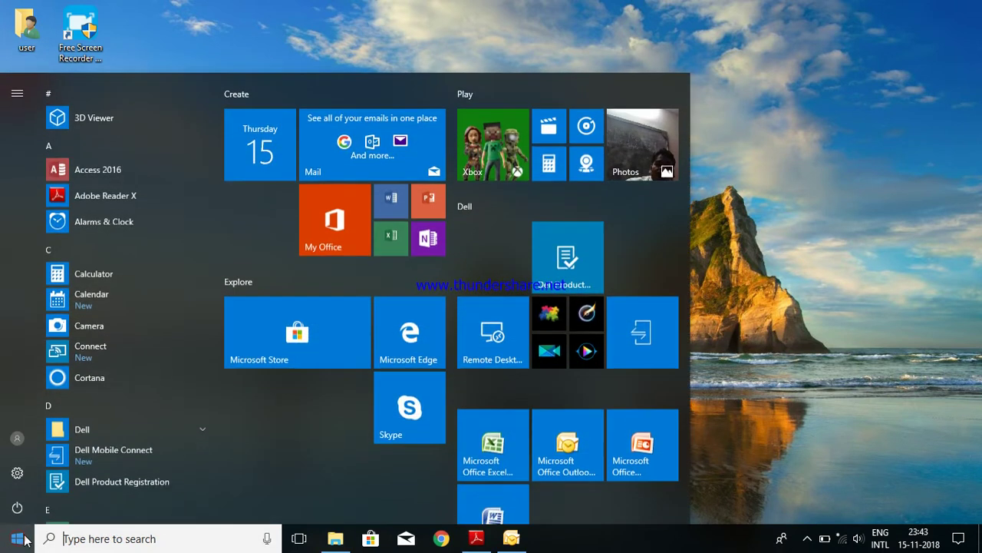
click(488, 513)
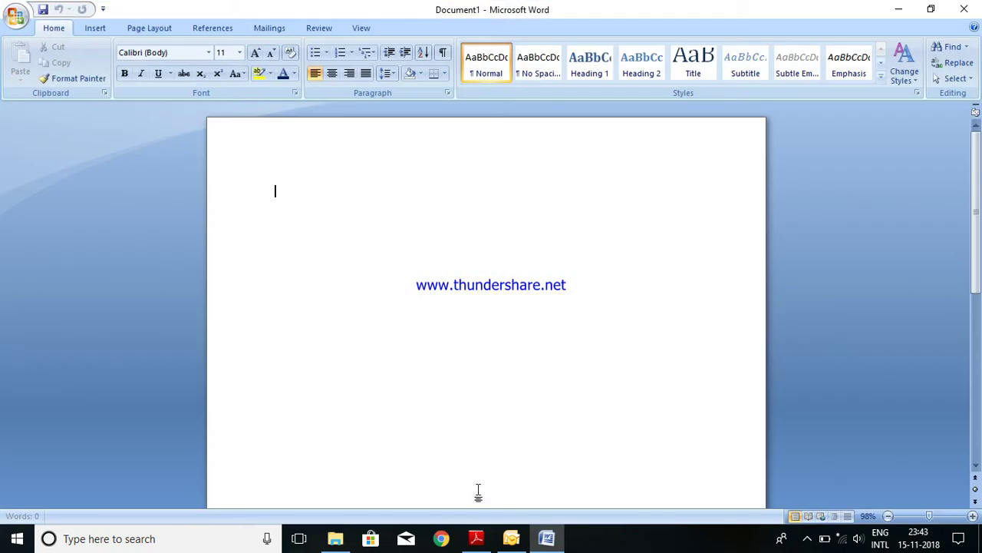
text(pranath)
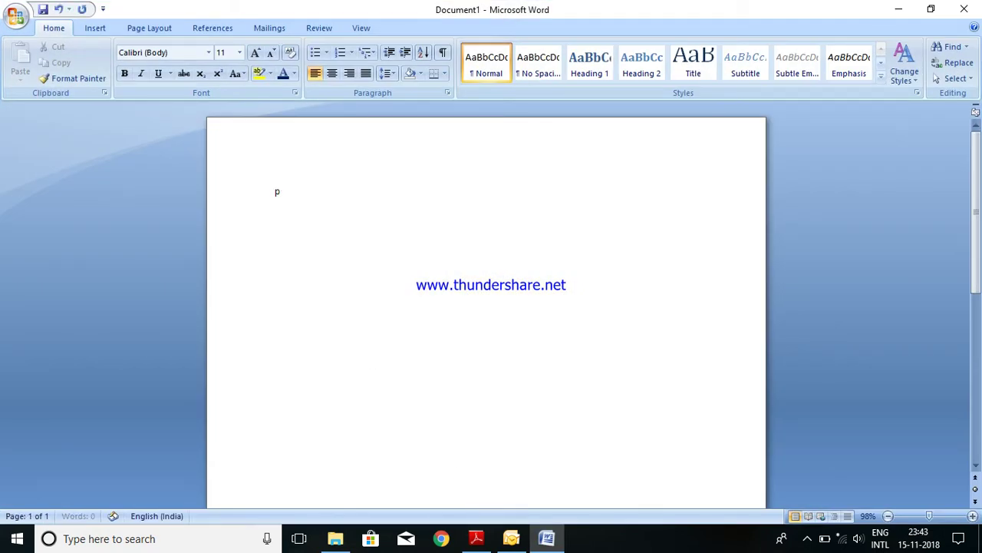
key(BackSpace)
key(BackSpace)
key(BackSpace)
text(nath)
Save the document to the Desktop as a Word Document under its suggested file name and close Word
click(16, 15)
click(45, 144)
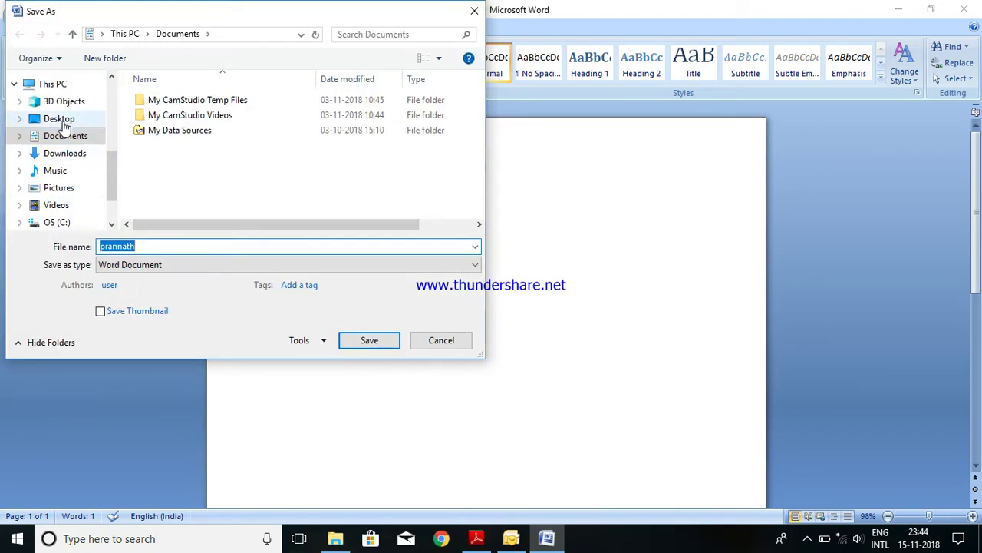
click(59, 119)
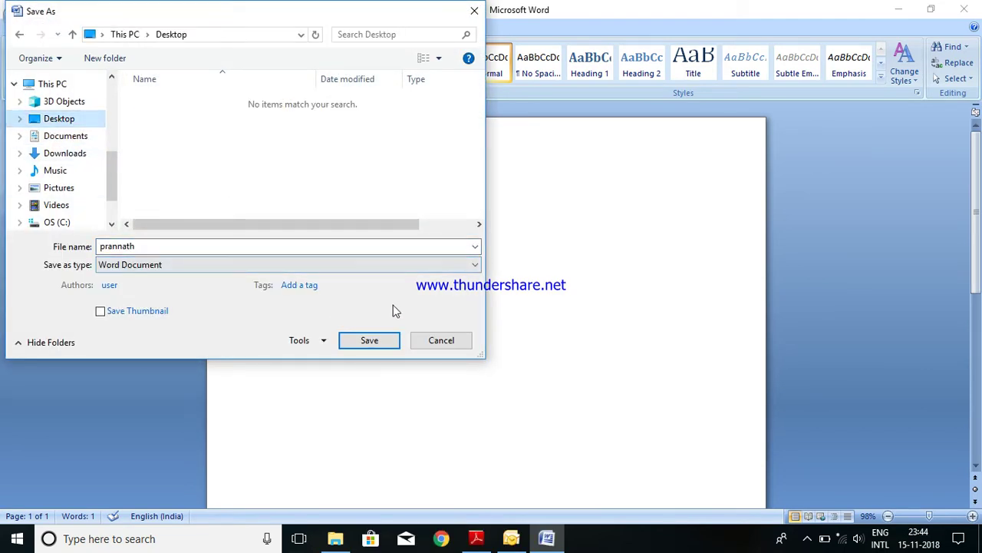
click(381, 343)
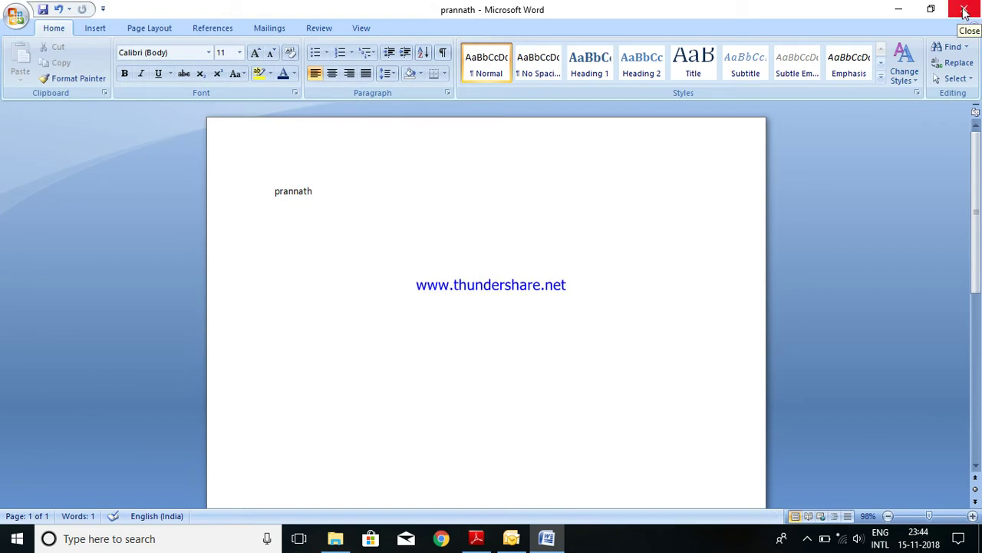
click(965, 11)
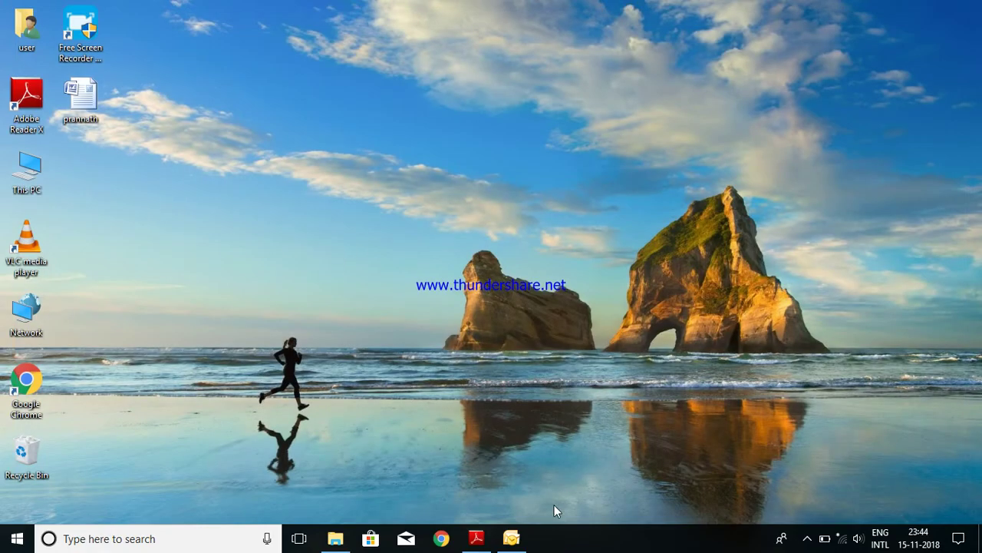
Switch back to Outlook and open the Journal
mouse_move(511, 538)
click(507, 468)
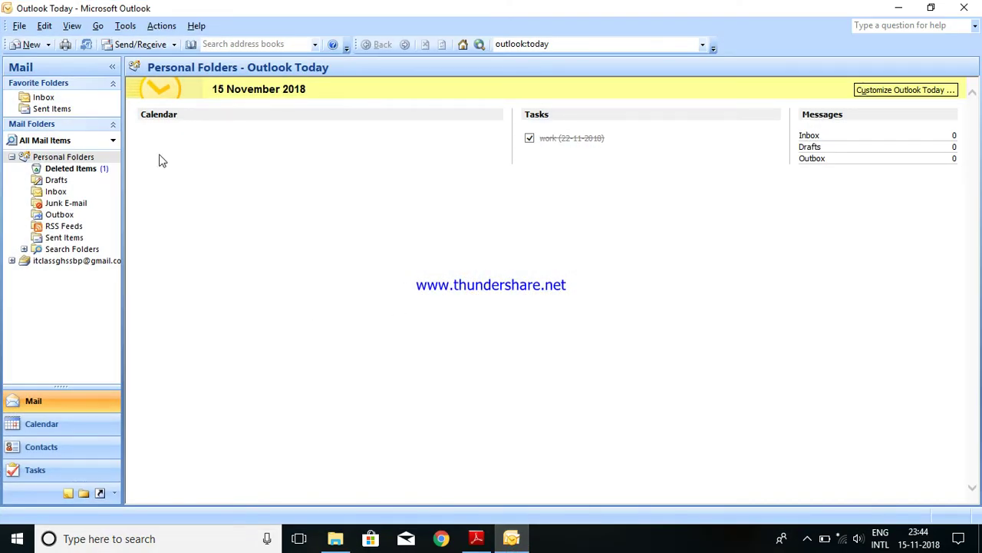
click(98, 27)
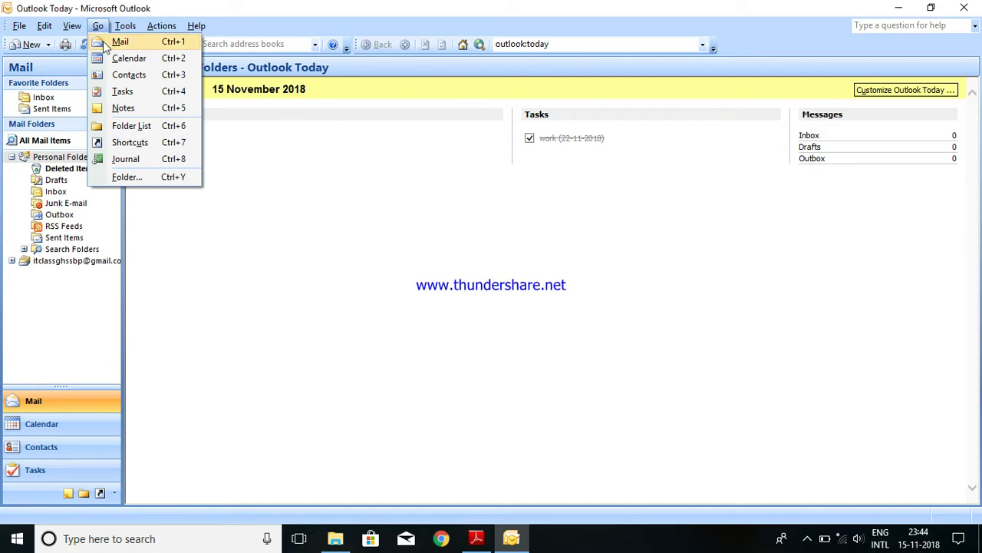
click(138, 161)
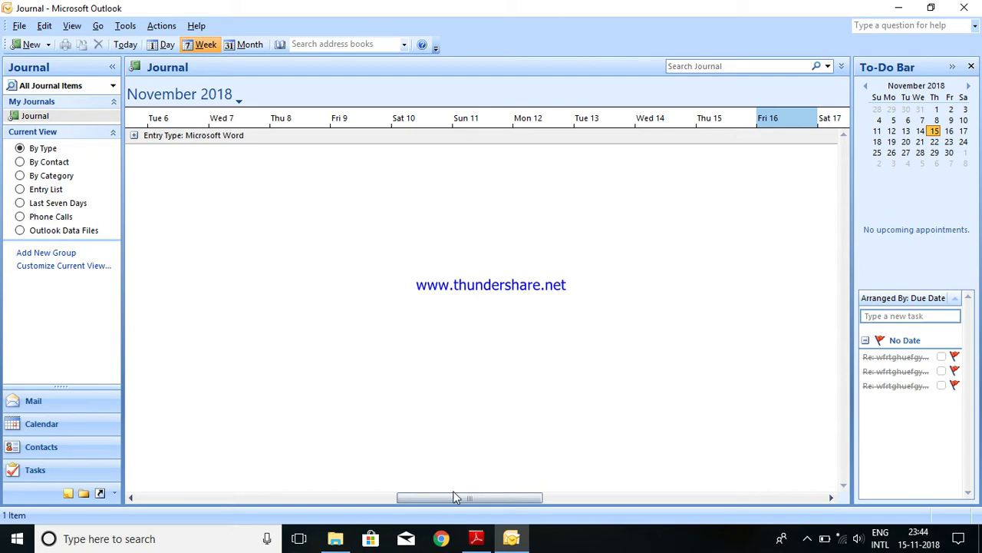
Expand the Microsoft Word entry type in the journal timeline and locate the saved document's entry in mid-November 2018
drag(460, 497, 410, 498)
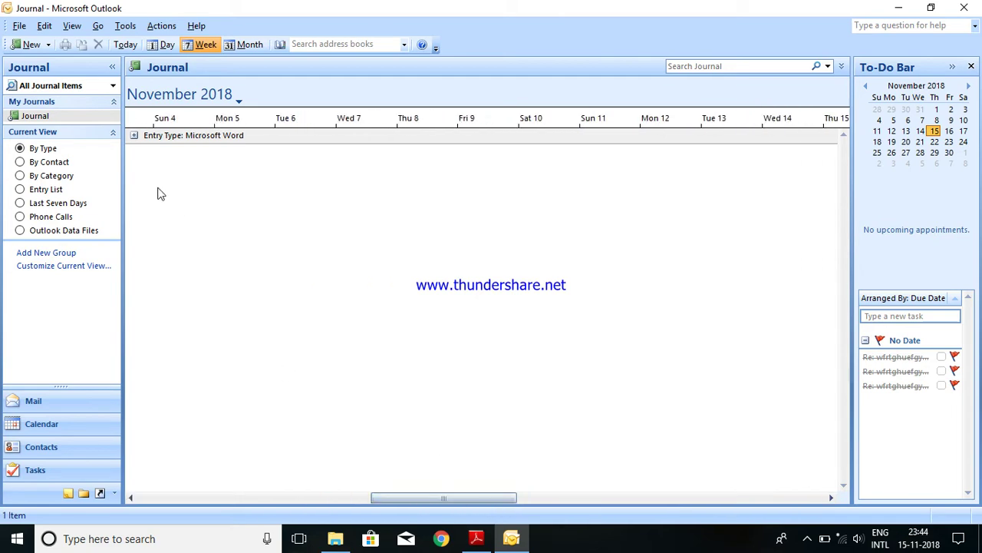
click(133, 135)
click(133, 136)
click(134, 136)
drag(473, 496, 574, 497)
click(485, 365)
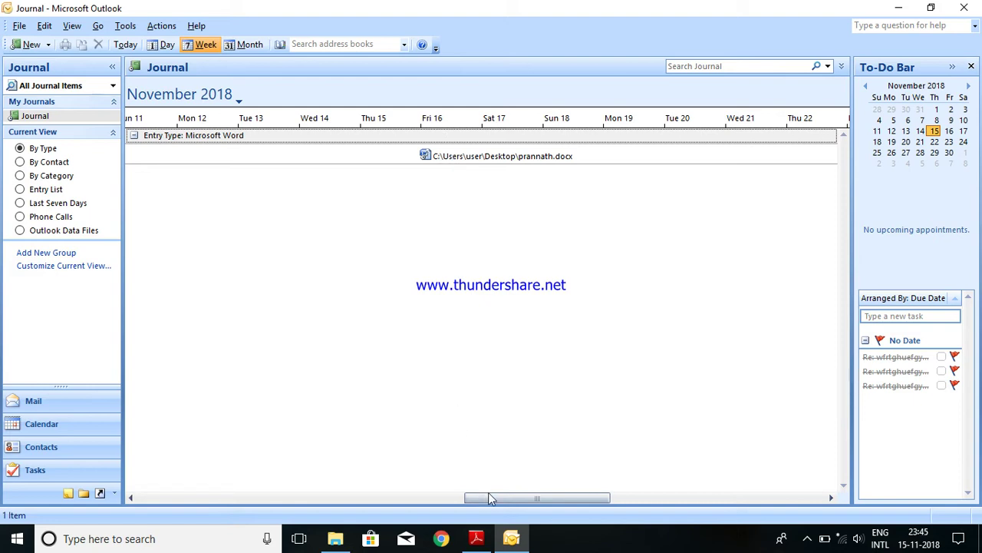
drag(489, 496, 717, 480)
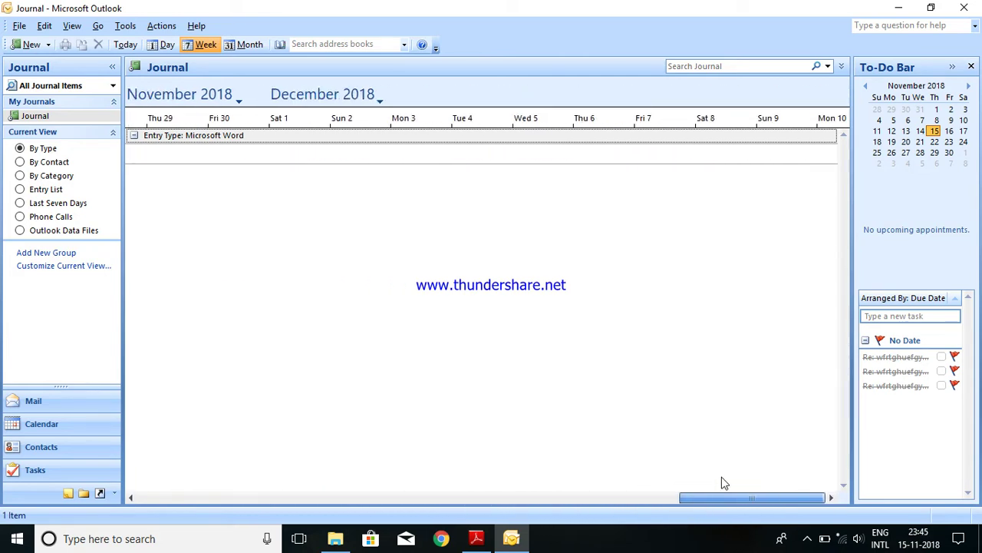
drag(792, 503, 505, 475)
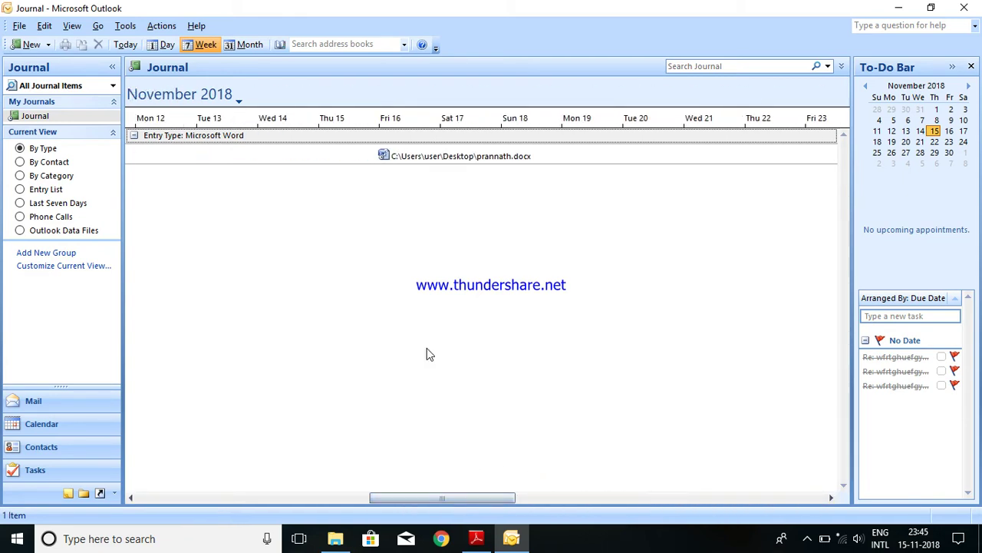
drag(469, 495, 491, 487)
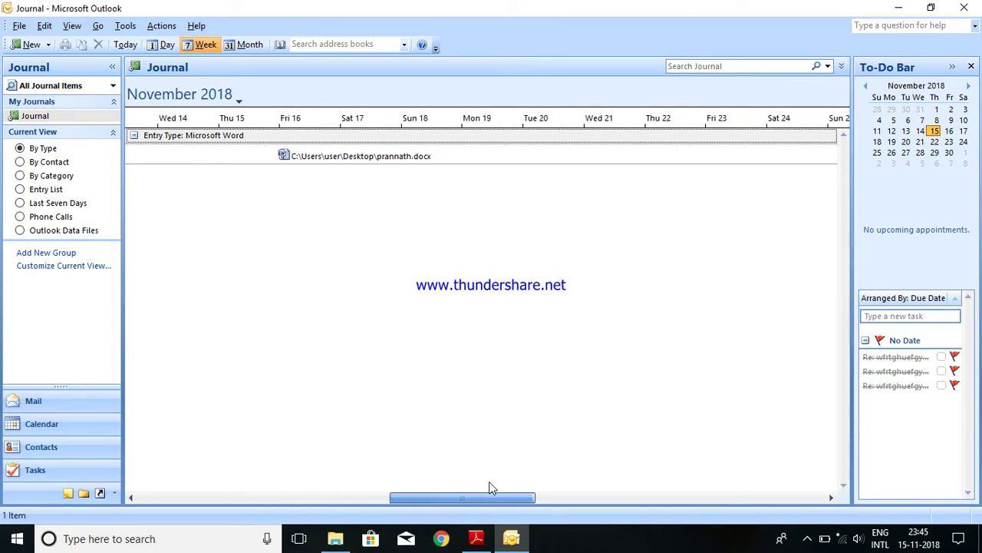
Open the Word document's journal entry to view its details, and save and close it
click(340, 162)
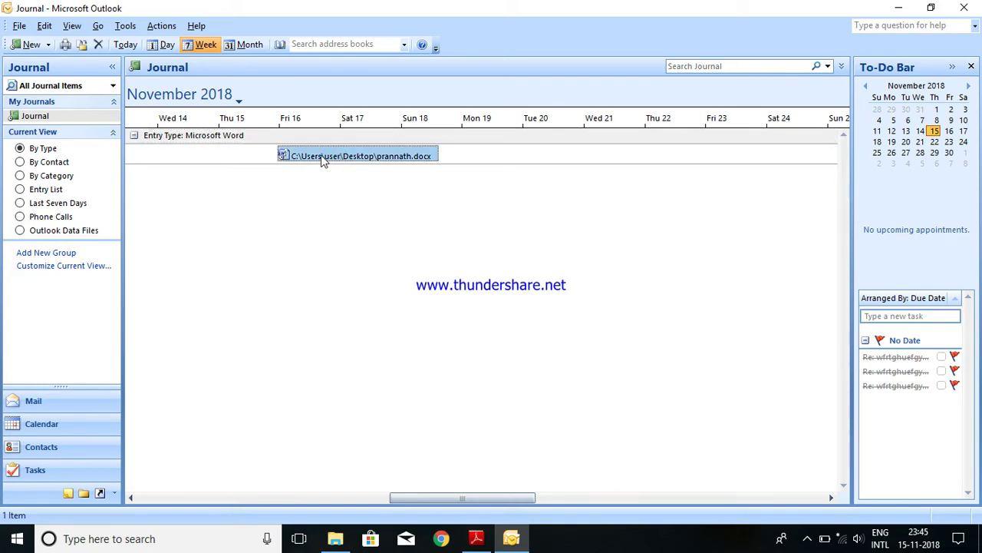
right_click(322, 157)
click(303, 154)
double_click(305, 154)
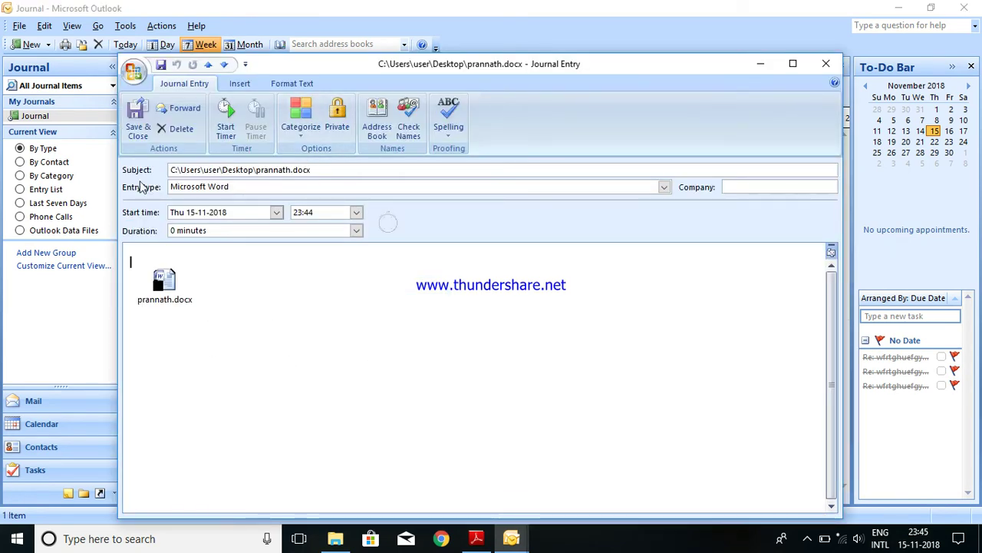
click(138, 127)
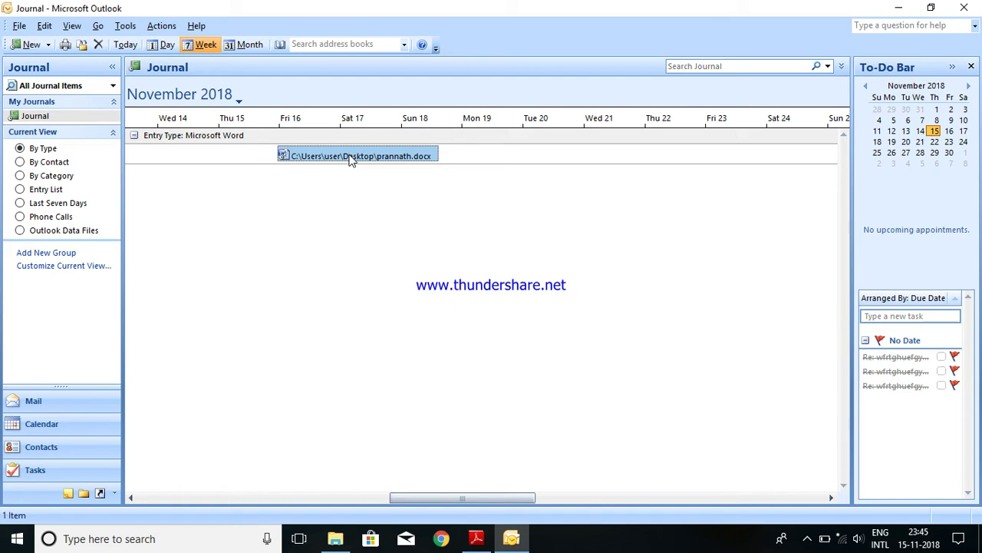
Reopen the Word document's journal entry, forward it as a message and choose the suggested second e-mail address as the recipient
double_click(349, 156)
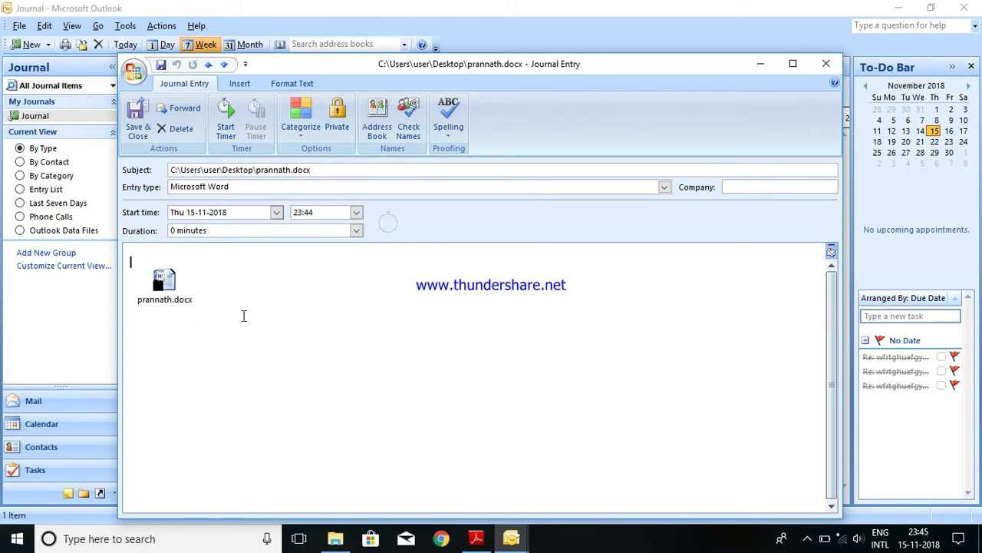
click(184, 112)
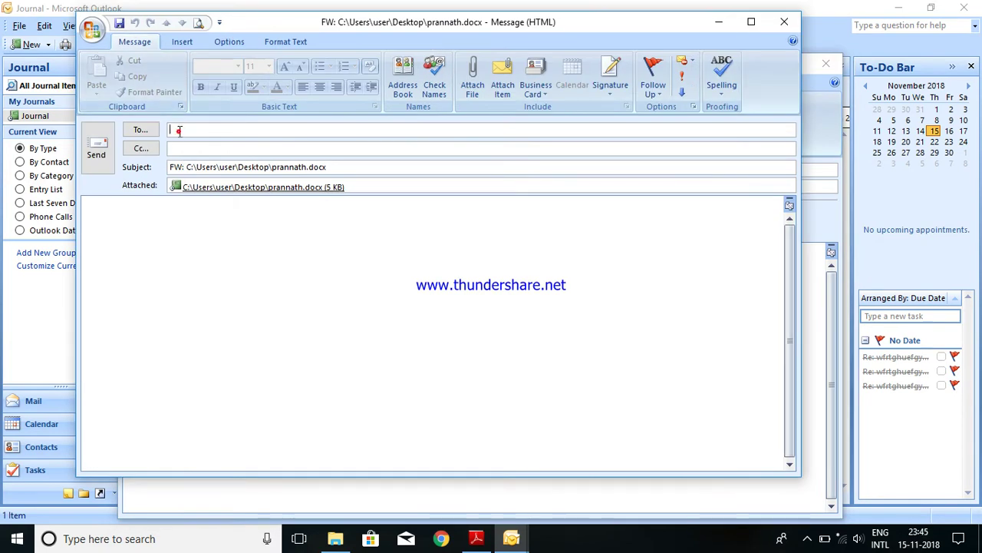
text(pra)
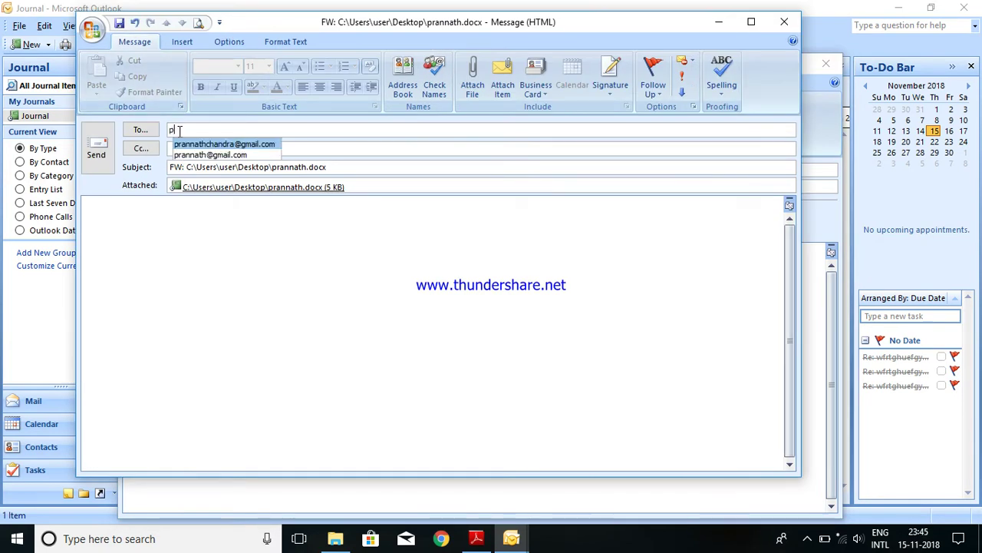
click(197, 155)
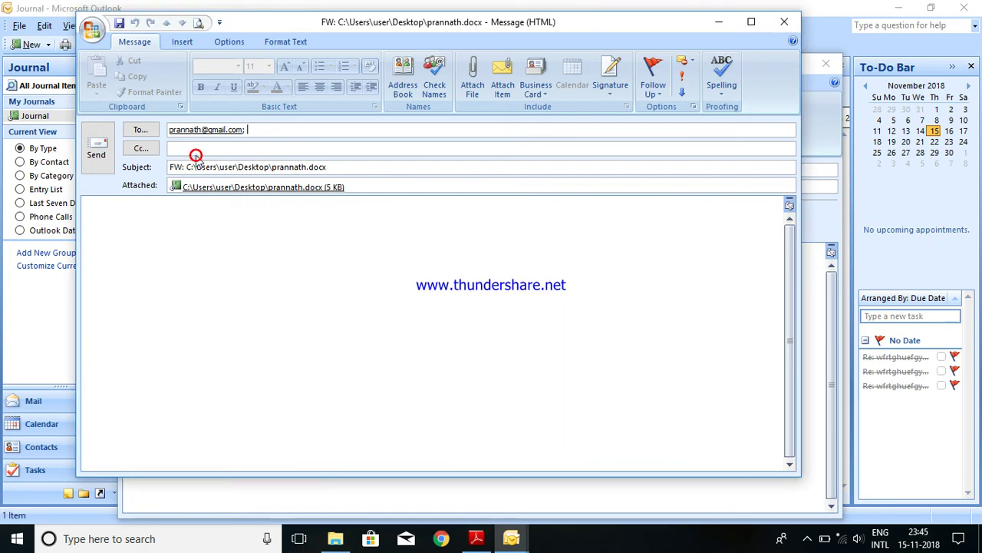
Write "Asdkfa;ls" as the body of the forwarded message and send it
click(137, 247)
text(Asdkfa;ls)
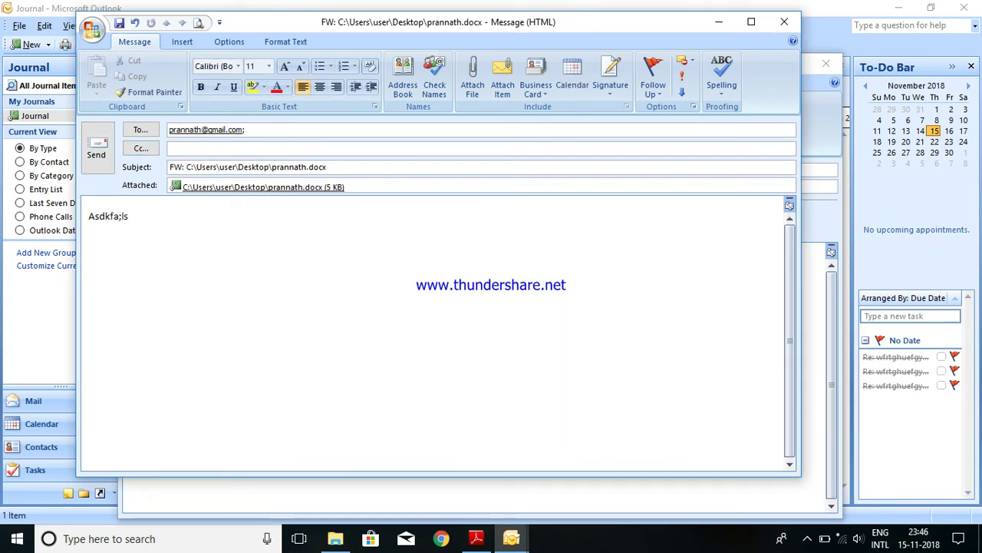
click(100, 169)
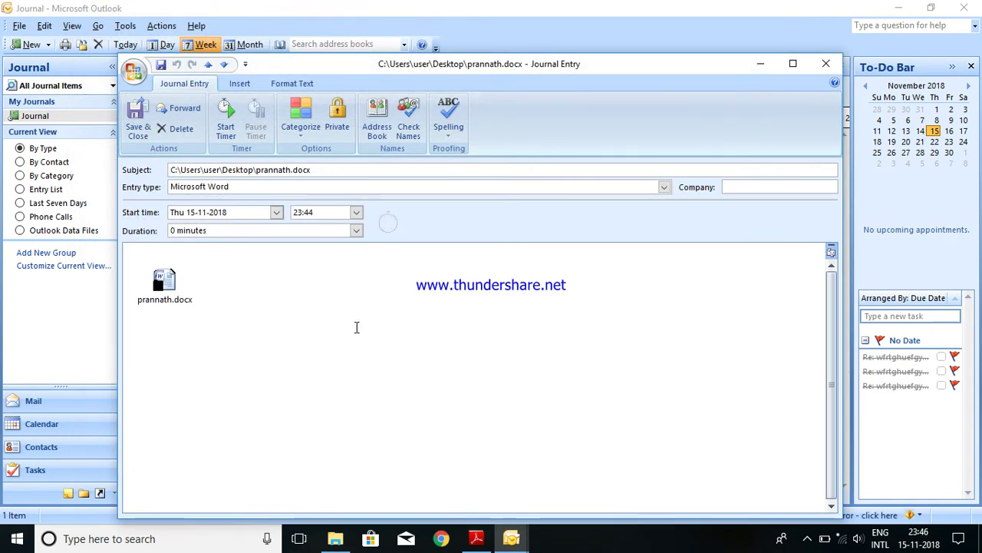
Close the Word document's journal entry window and clear the entry's selection in the timeline
click(579, 101)
drag(619, 67, 662, 37)
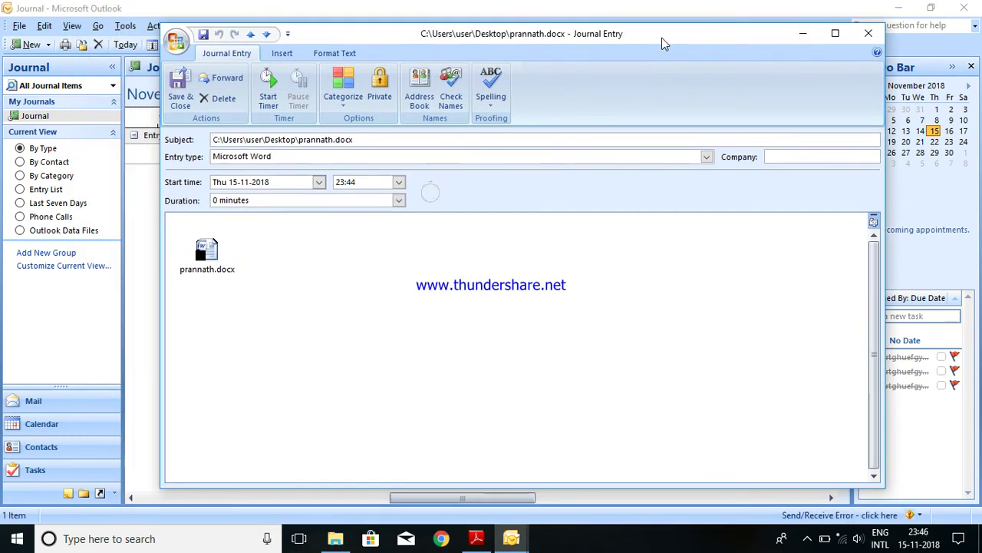
click(869, 34)
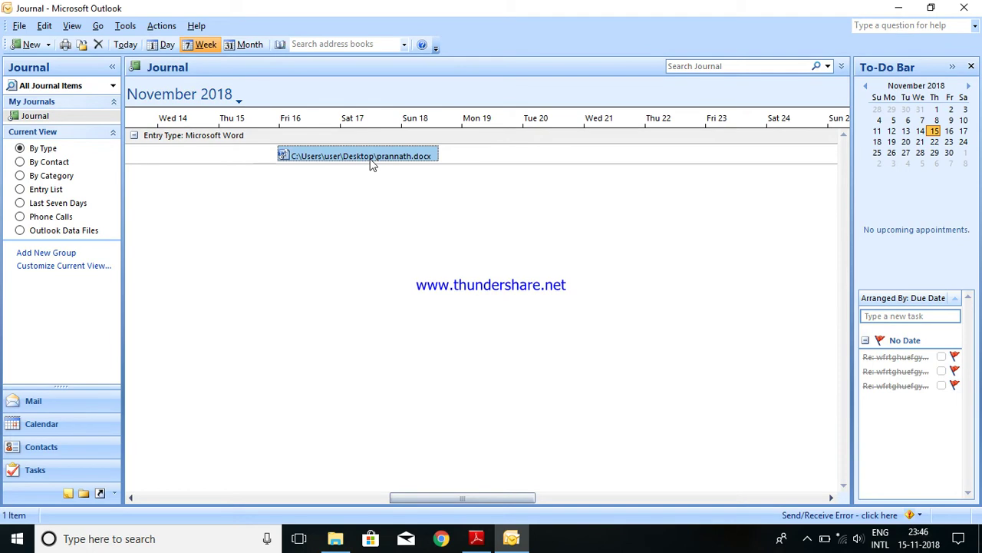
click(372, 195)
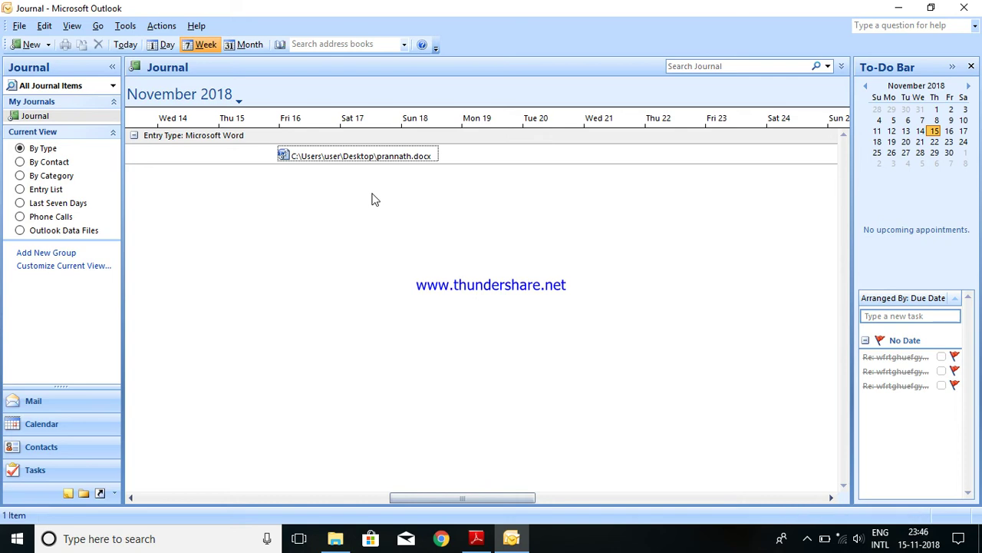
Assign the "not imp" category to the Word document's journal entry in the timeline
right_click(353, 159)
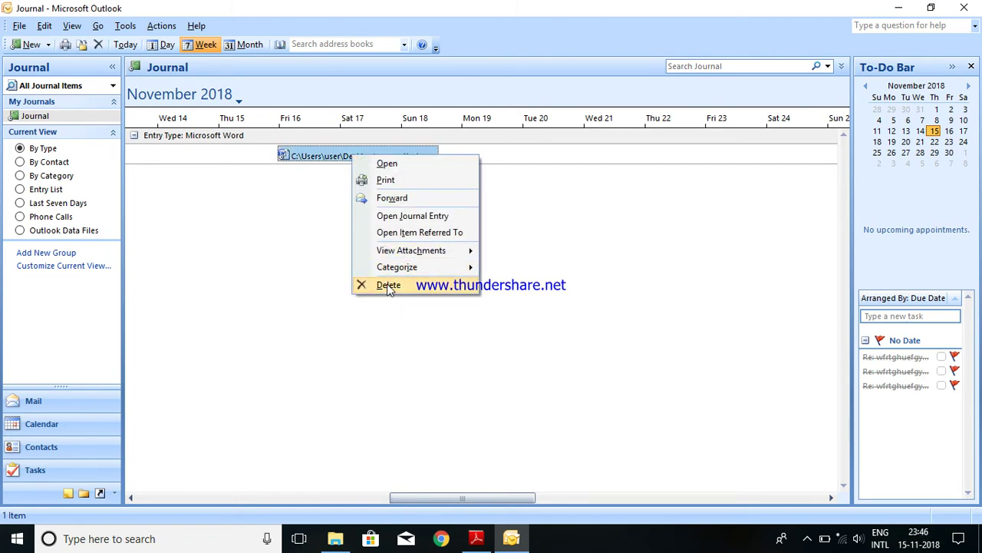
mouse_move(436, 274)
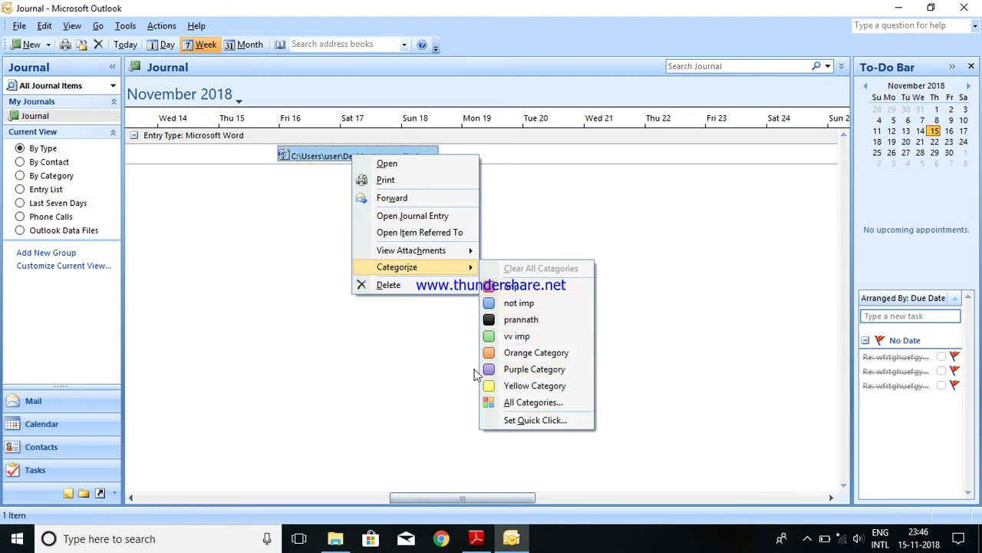
mouse_move(470, 268)
click(510, 301)
click(400, 272)
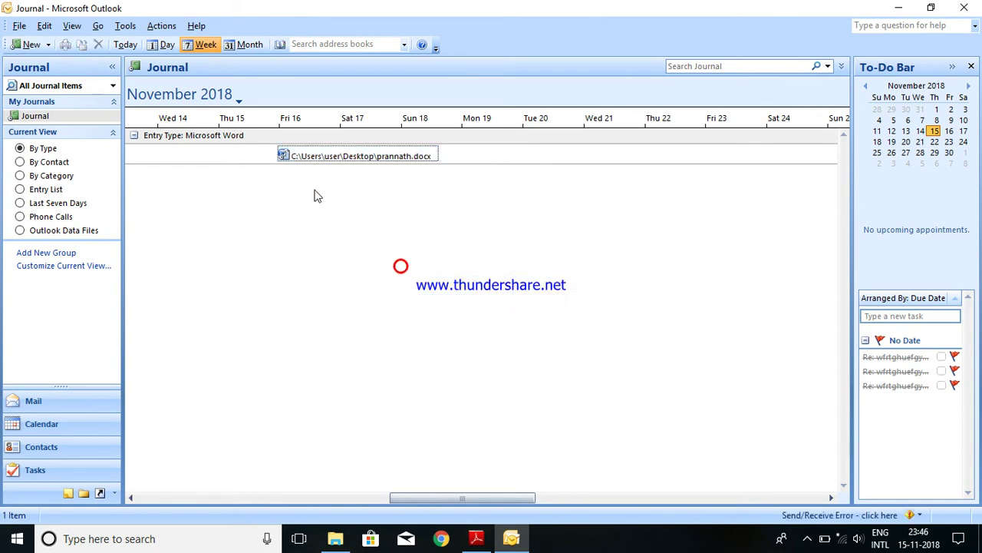
Delete the Word document's entry from the journal timeline
click(326, 156)
right_click(326, 156)
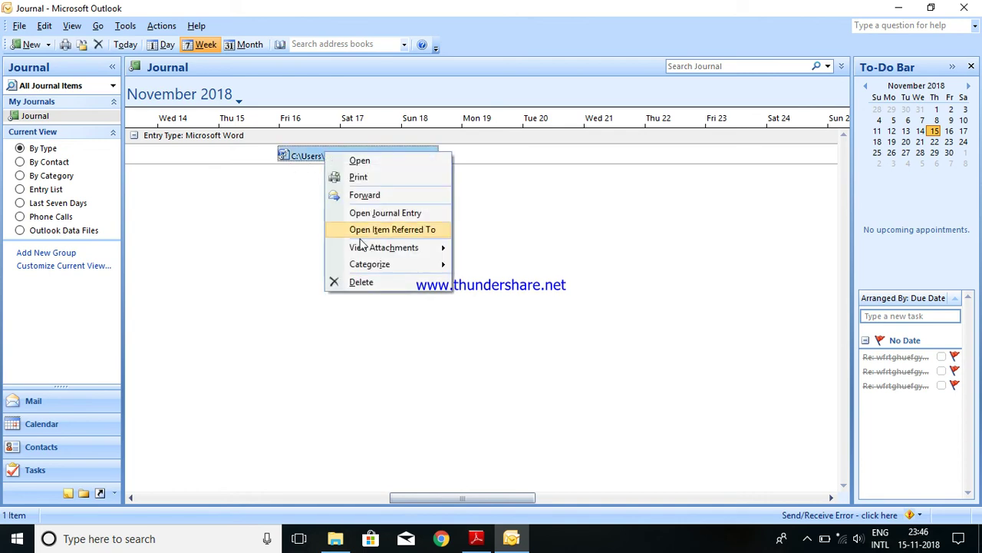
mouse_move(374, 266)
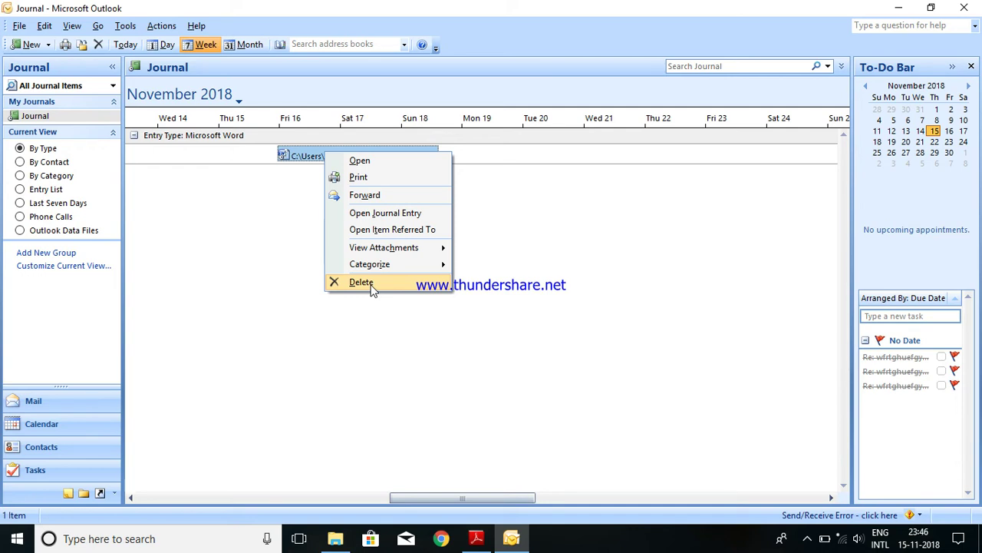
click(361, 281)
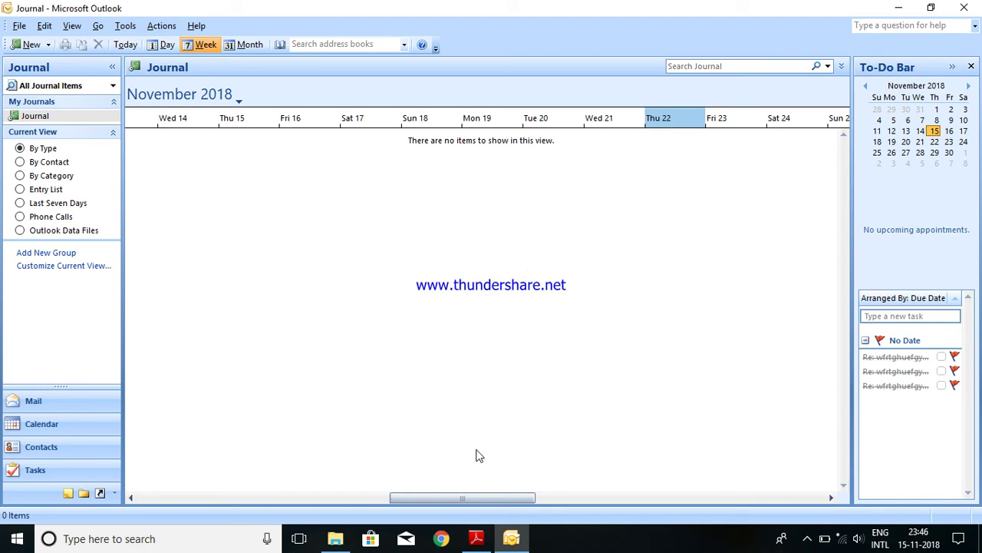
drag(456, 499, 360, 455)
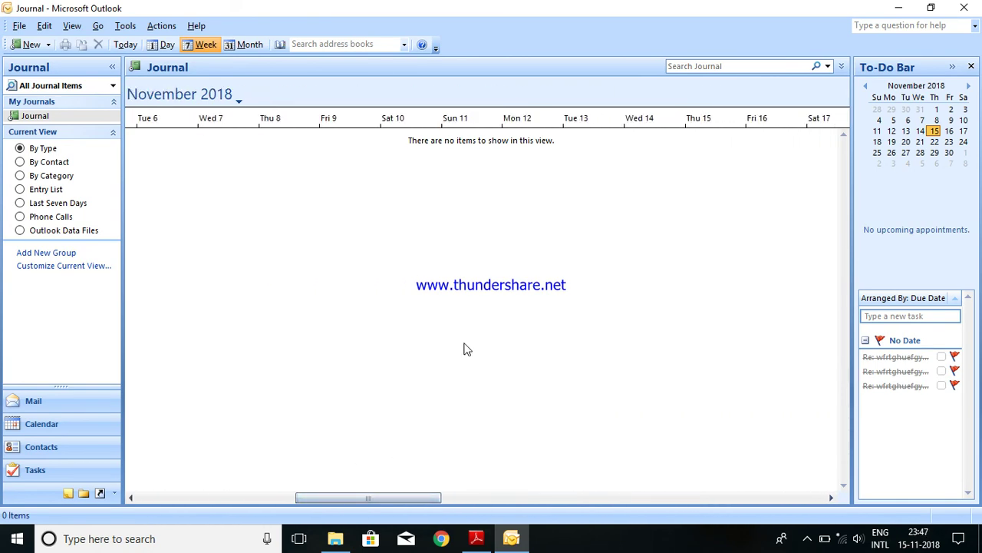
drag(333, 497, 527, 492)
click(560, 374)
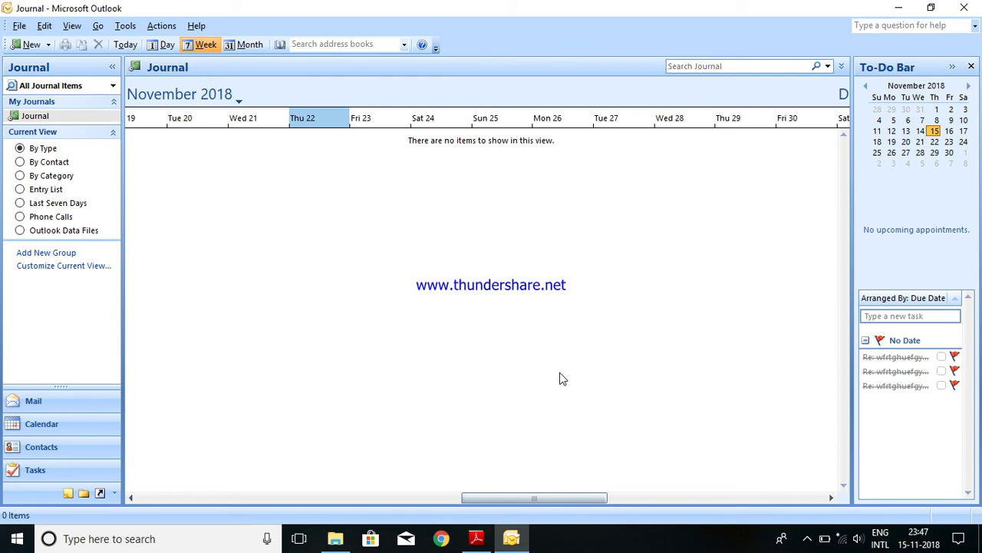
Switch from the Journal to the Calendar
click(90, 432)
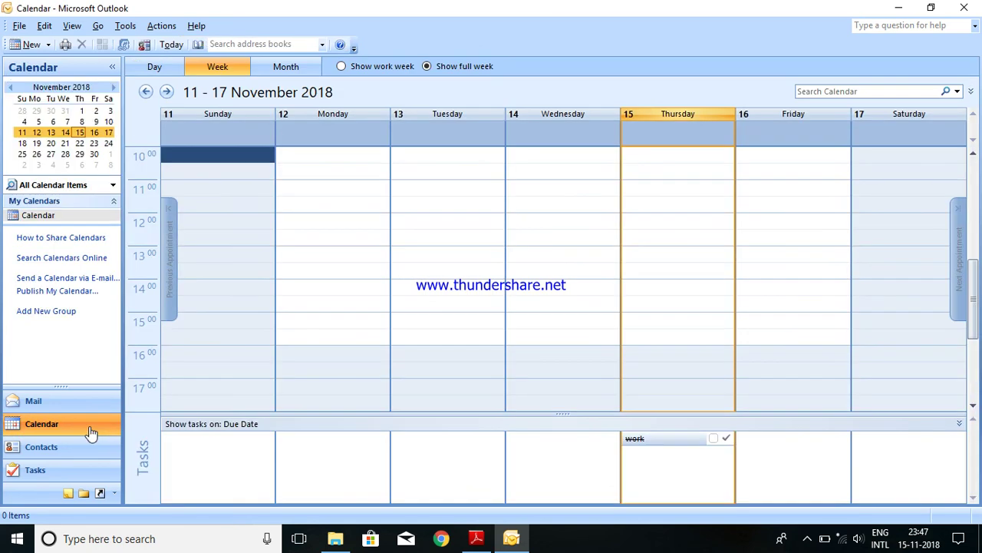